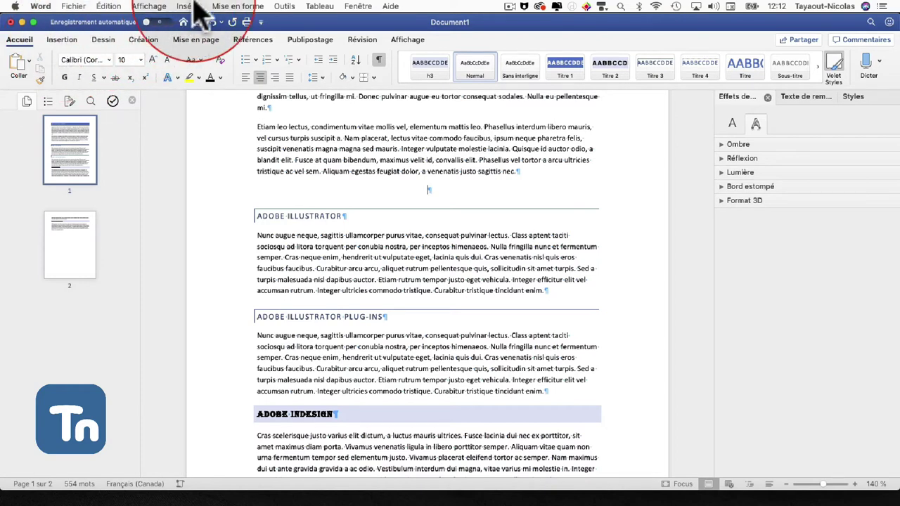
# Step: Insert the airplane JPG from the desktop into the empty line below the opening paragraph
pyautogui.click(65, 40)
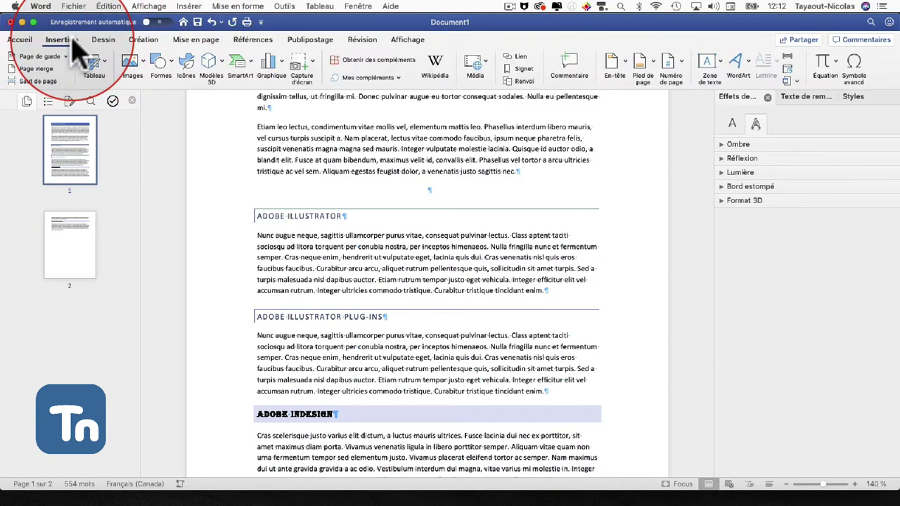
pyautogui.click(128, 71)
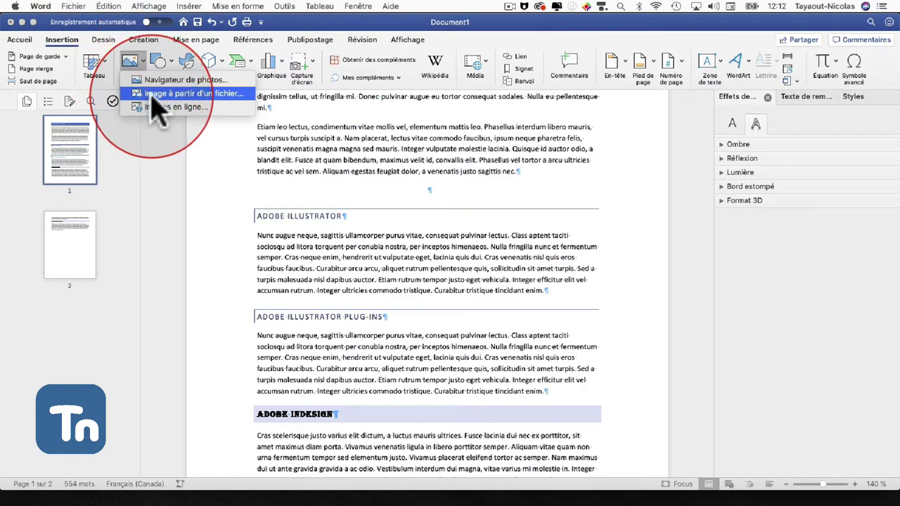
pyautogui.click(151, 95)
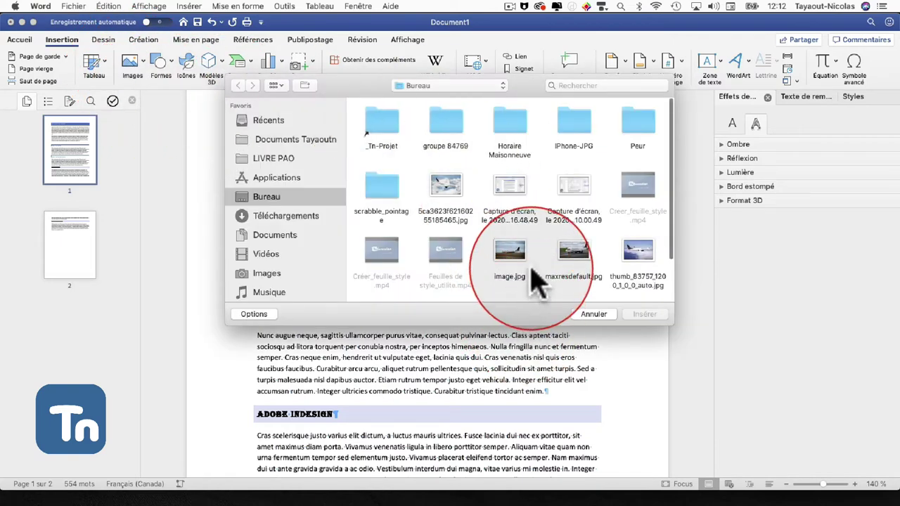
pyautogui.click(449, 197)
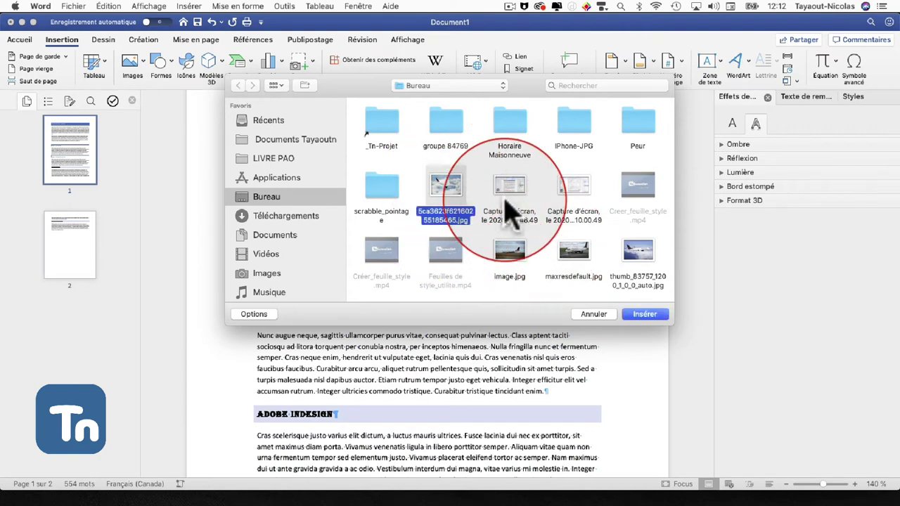
pyautogui.click(645, 314)
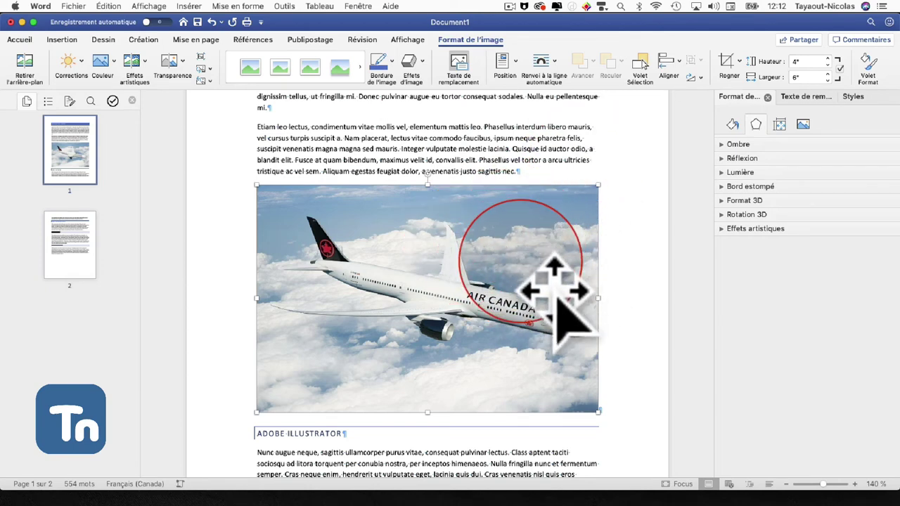
# Step: Extend the caption text after 'Figure 1', keeping label Figure, below-selection position and default numbering
pyautogui.rightClick(484, 309)
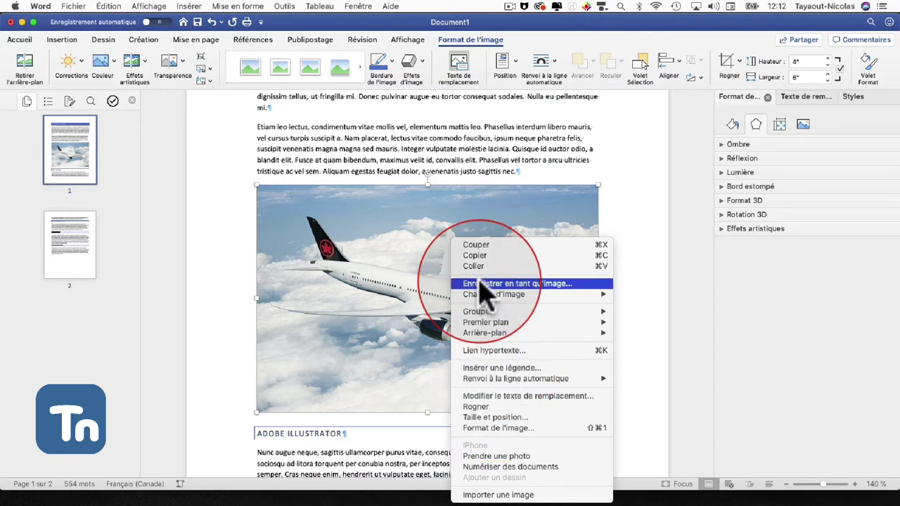
pyautogui.click(478, 368)
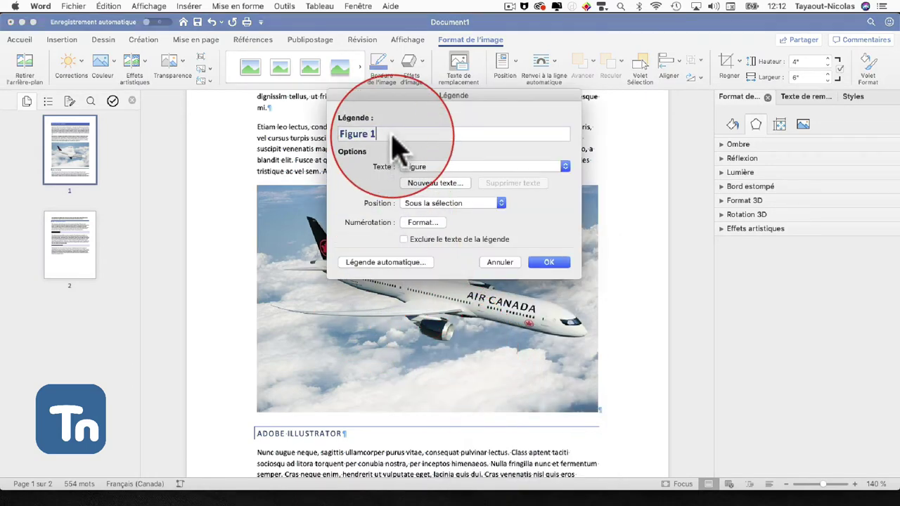
pyautogui.click(391, 136)
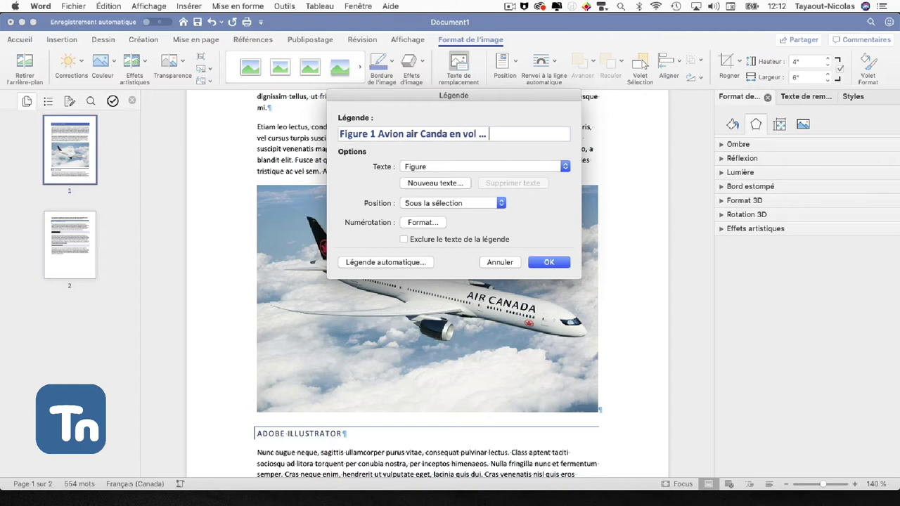
pyautogui.click(461, 169)
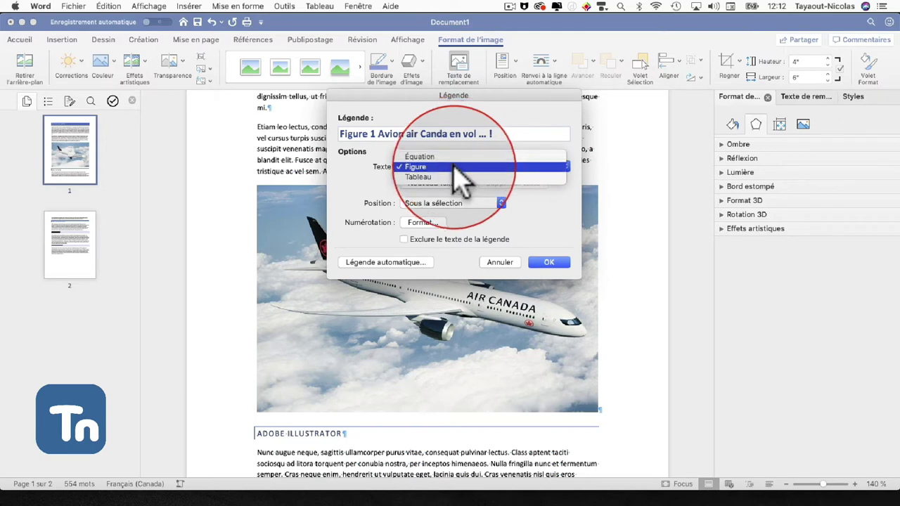
pyautogui.click(461, 169)
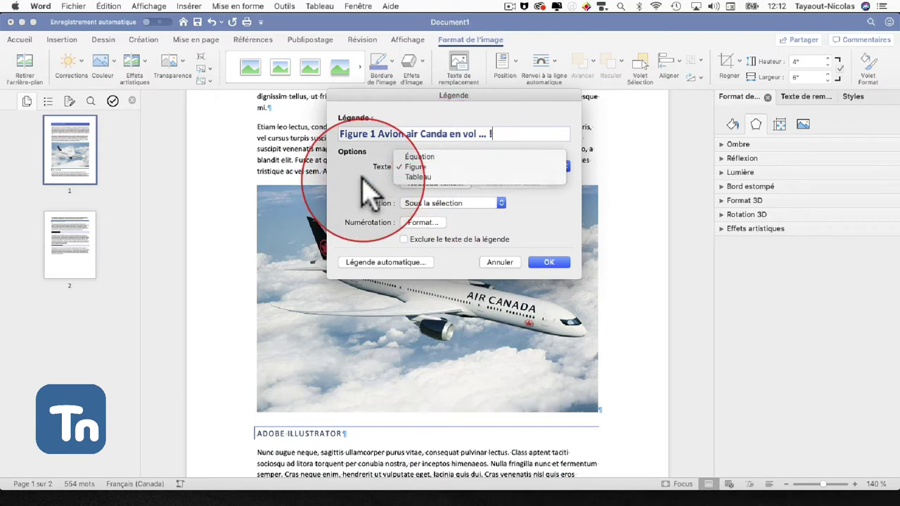
pyautogui.click(447, 204)
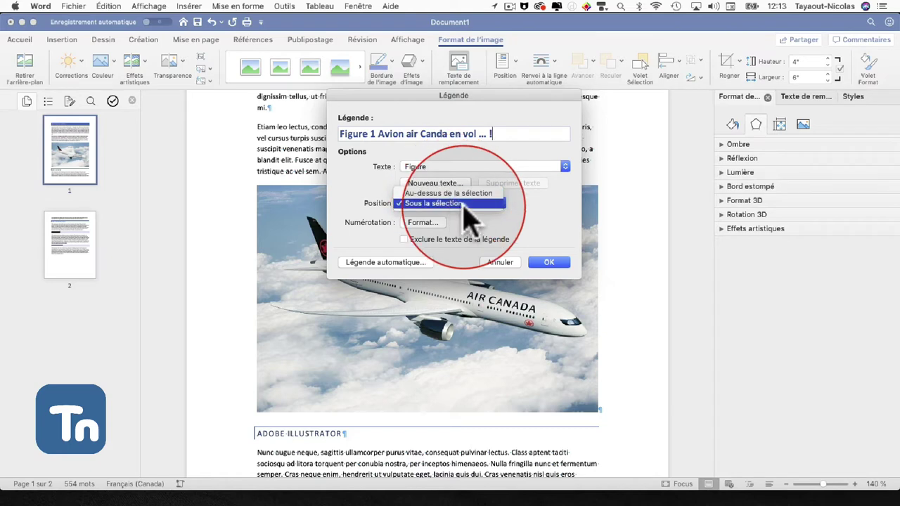
pyautogui.click(452, 206)
pyautogui.click(423, 222)
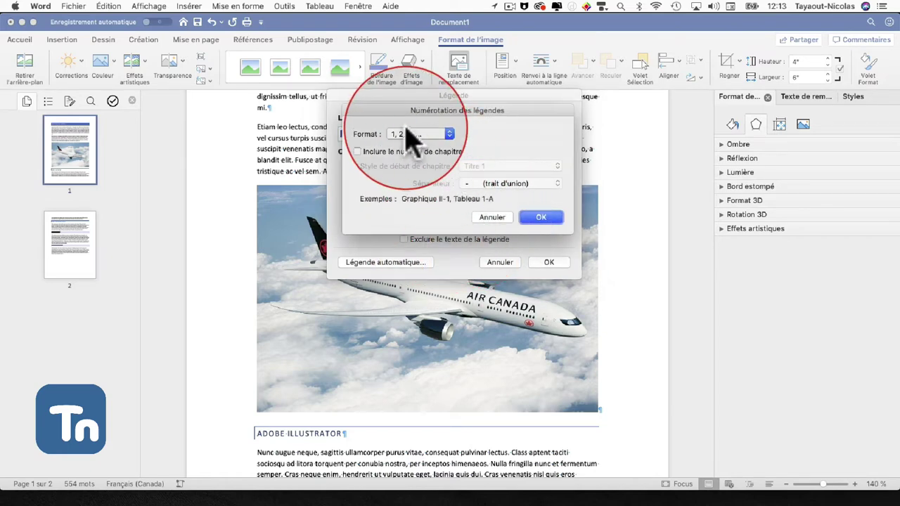
pyautogui.click(496, 217)
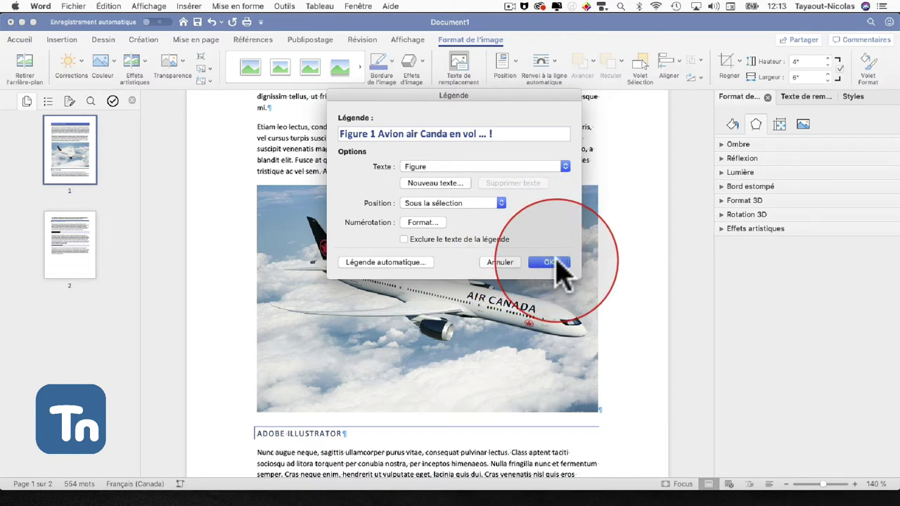
# Step: Apply the Figure 1 caption, then open and cancel the photo's hyperlink dialog
pyautogui.click(552, 262)
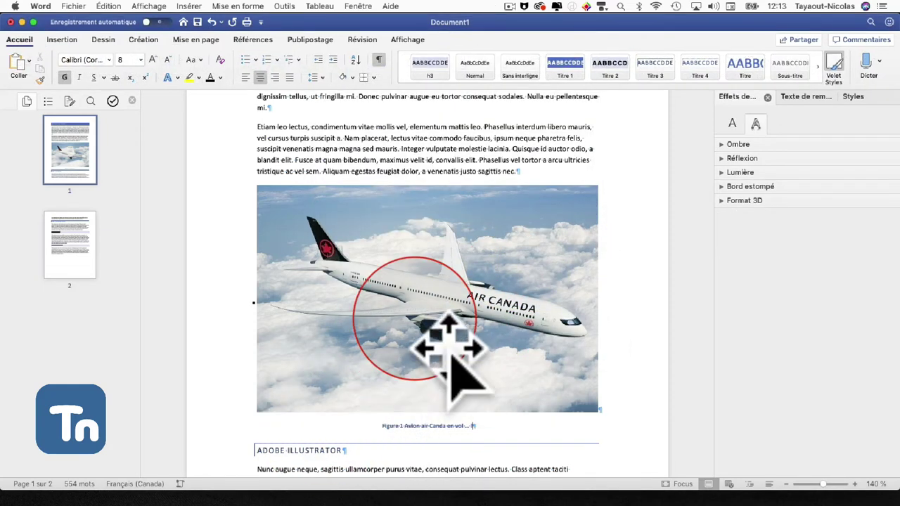
pyautogui.rightClick(390, 240)
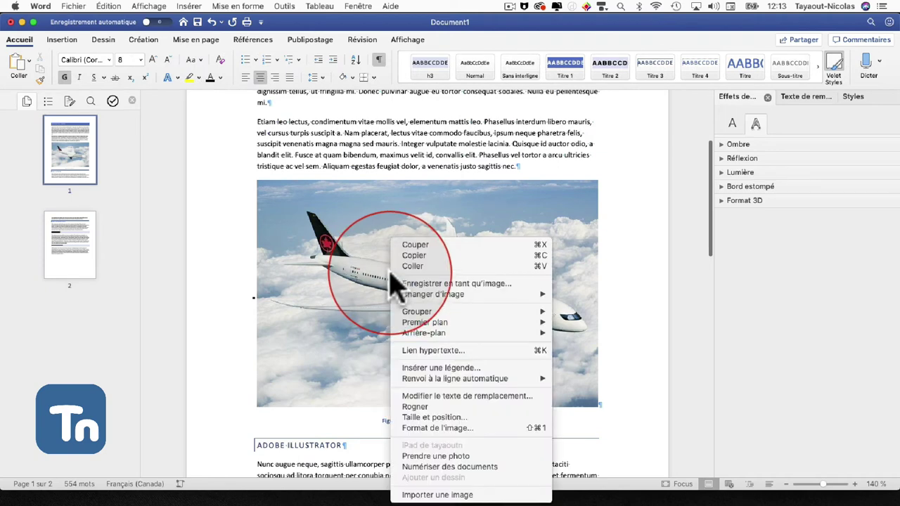
pyautogui.click(436, 350)
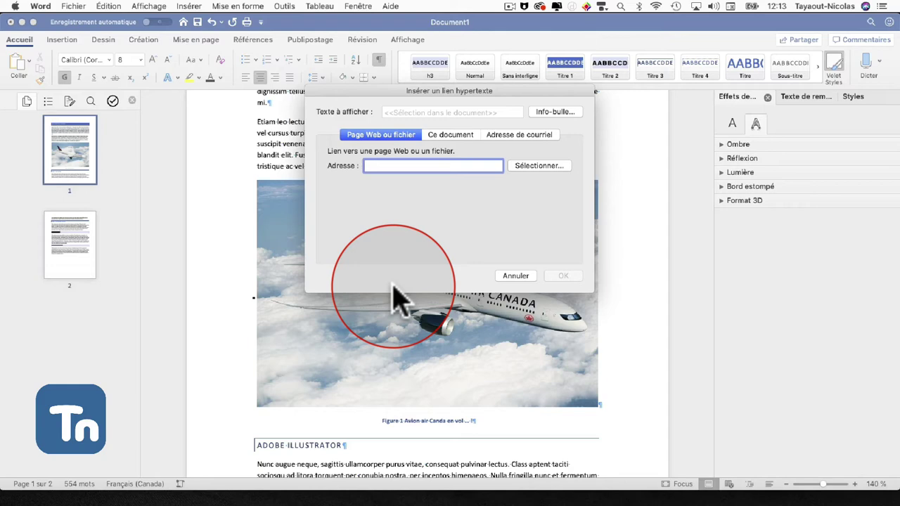
pyautogui.click(515, 275)
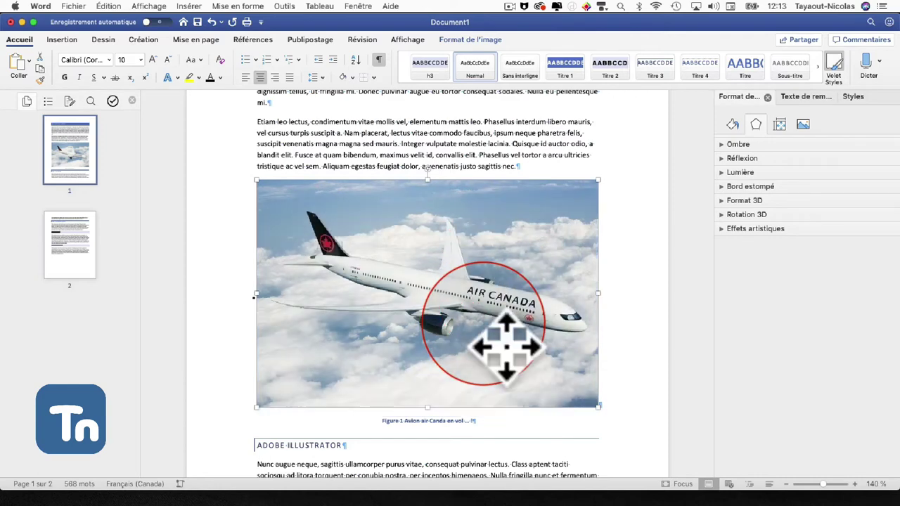
# Step: Try Behind Text wrapping on the photo, then undo it to keep it inline
pyautogui.rightClick(486, 329)
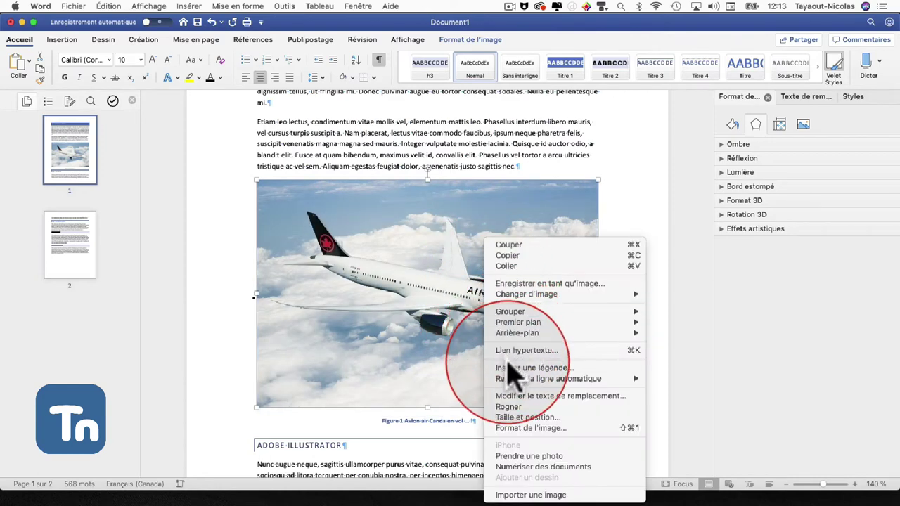
pyautogui.moveTo(511, 380)
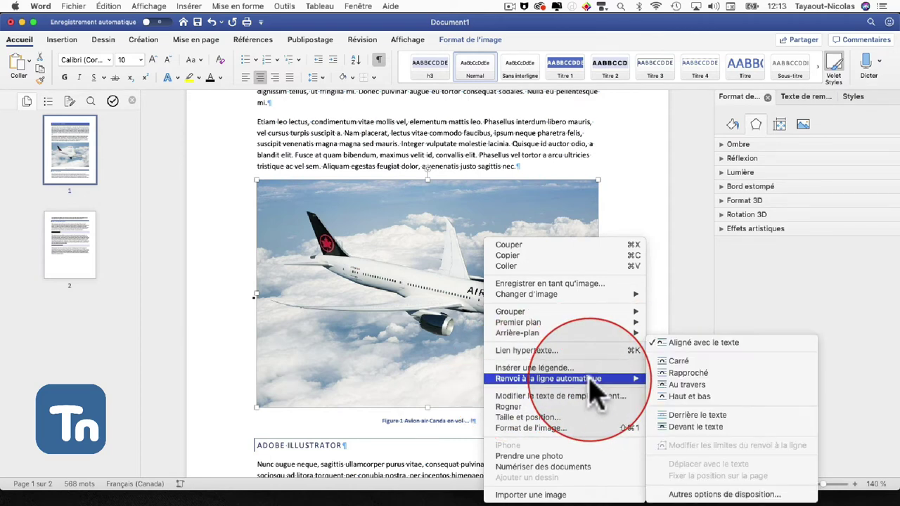
pyautogui.click(679, 415)
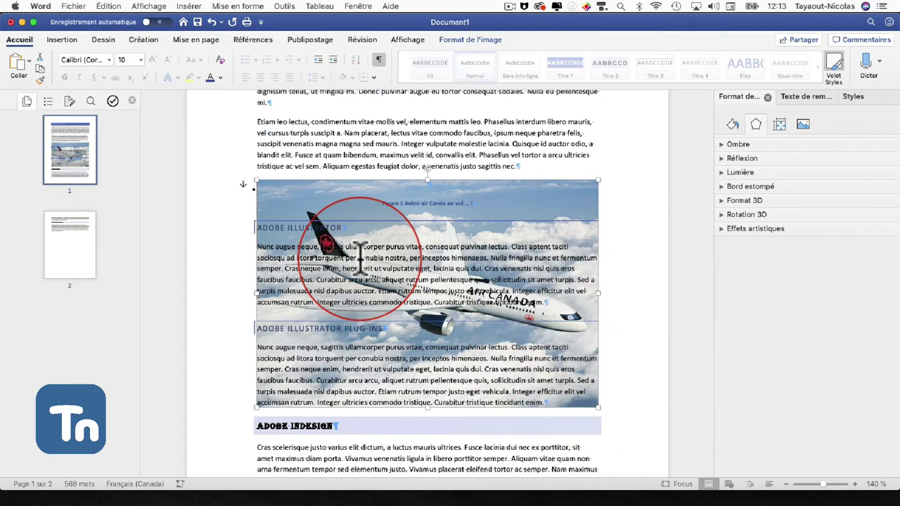
pyautogui.press('super+z')
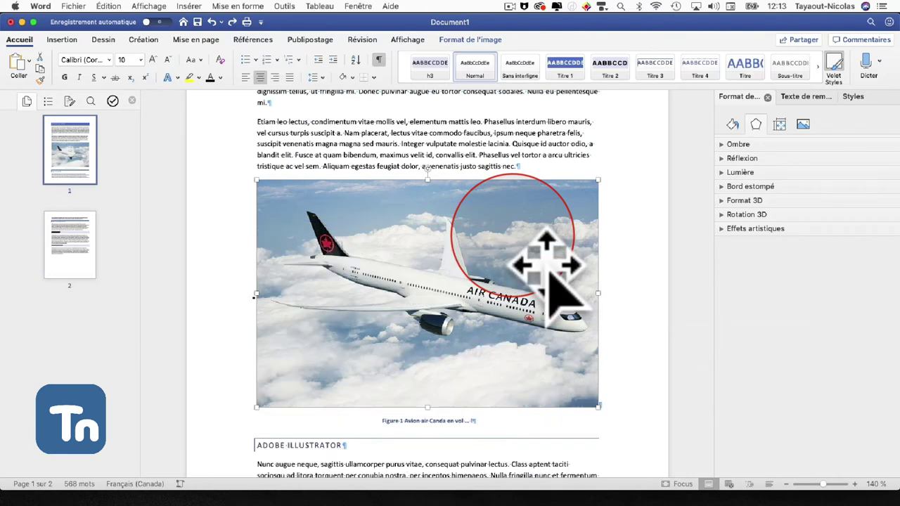
# Step: Show the photo's Fill & Line outline options in Format Picture, currently set to no line
pyautogui.rightClick(502, 229)
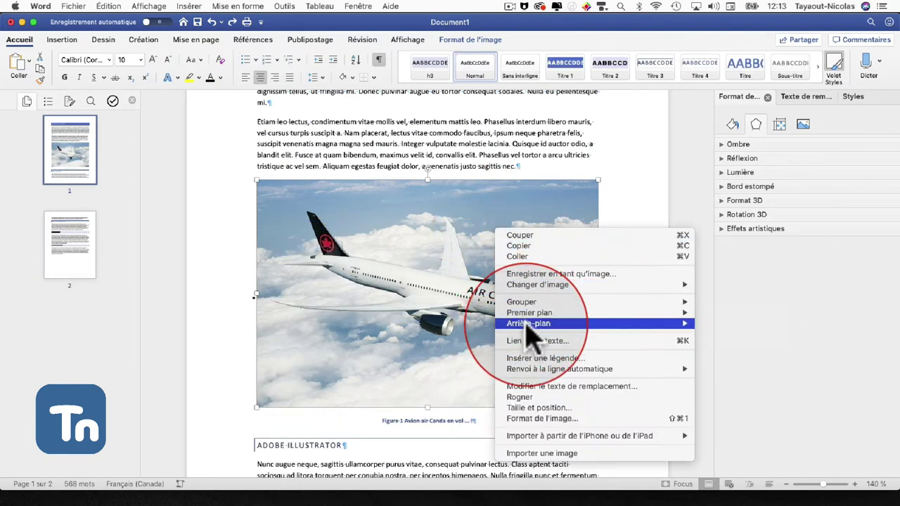
pyautogui.click(552, 416)
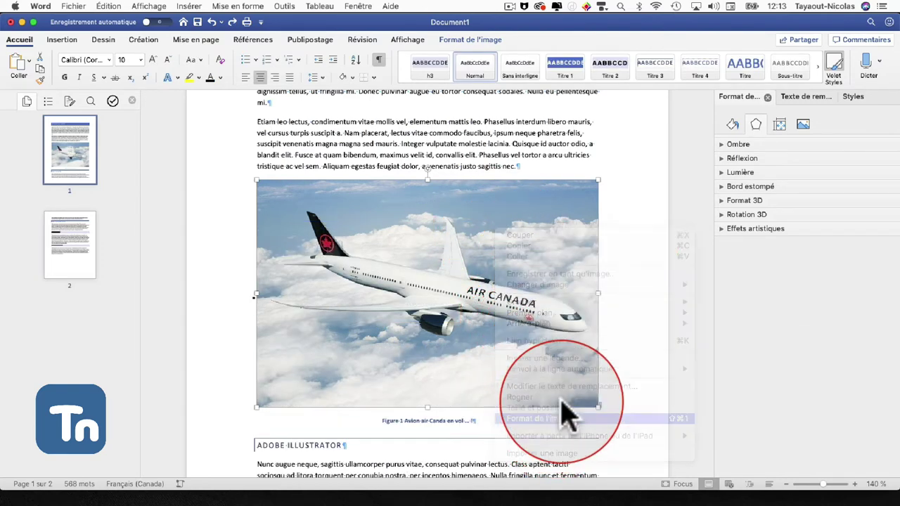
pyautogui.click(733, 126)
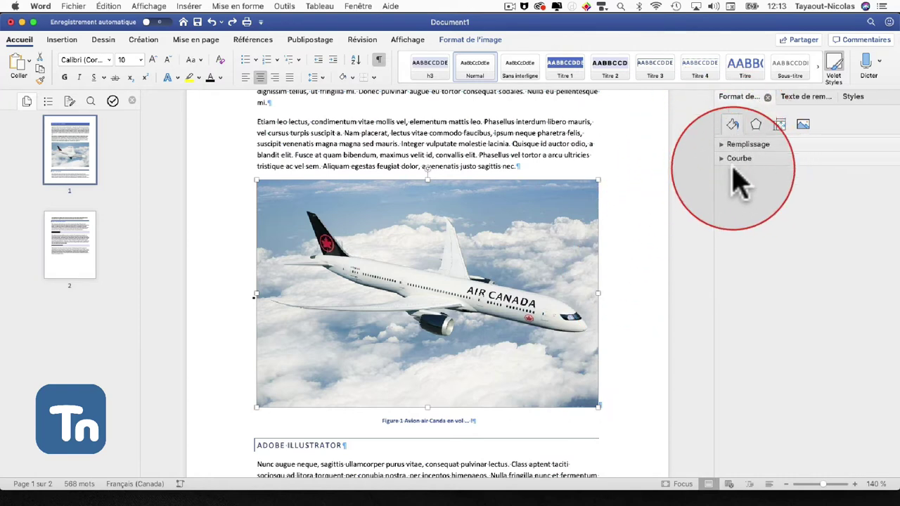
pyautogui.click(721, 159)
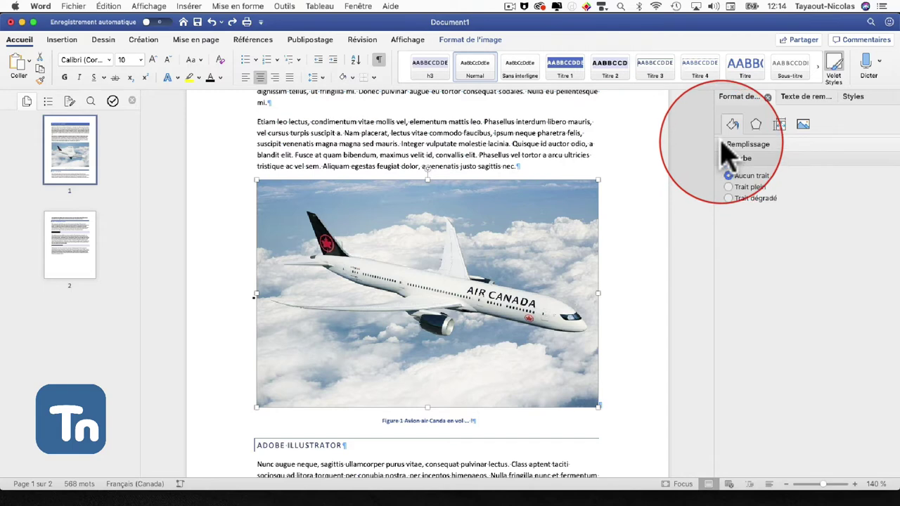
# Step: Apply a centred outer shadow preset to the photo, then reset it to No Shadow
pyautogui.click(755, 125)
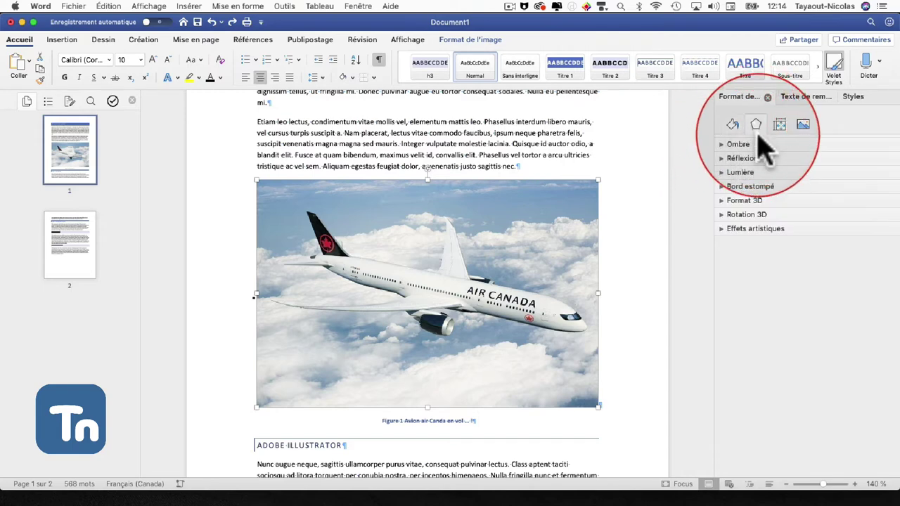
pyautogui.click(725, 144)
pyautogui.click(879, 164)
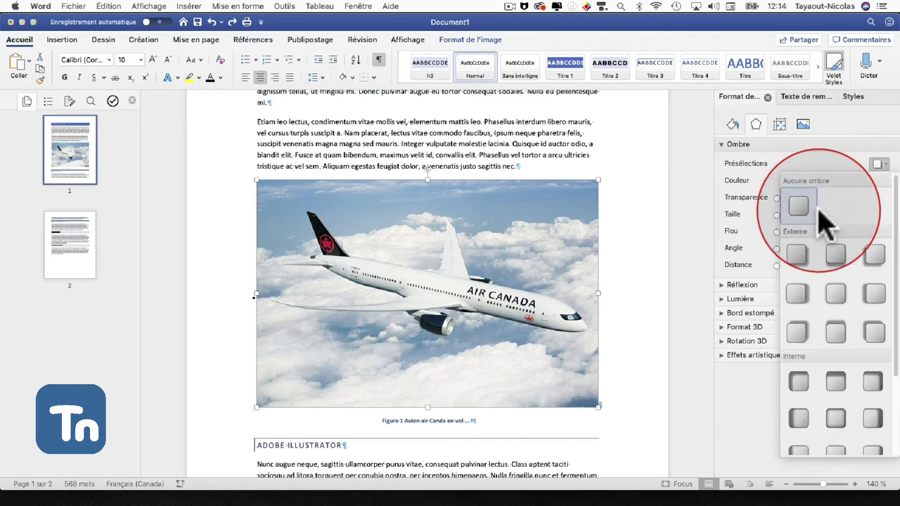
pyautogui.click(842, 301)
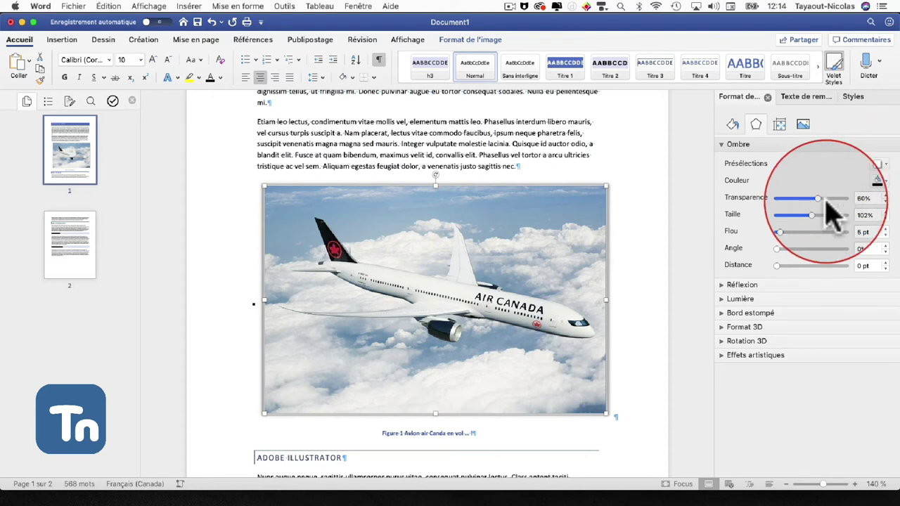
pyautogui.click(878, 164)
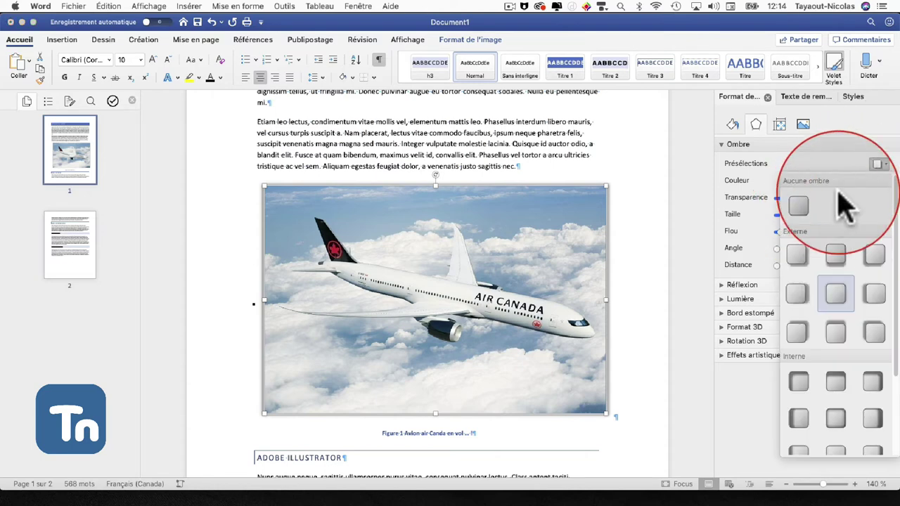
pyautogui.click(833, 215)
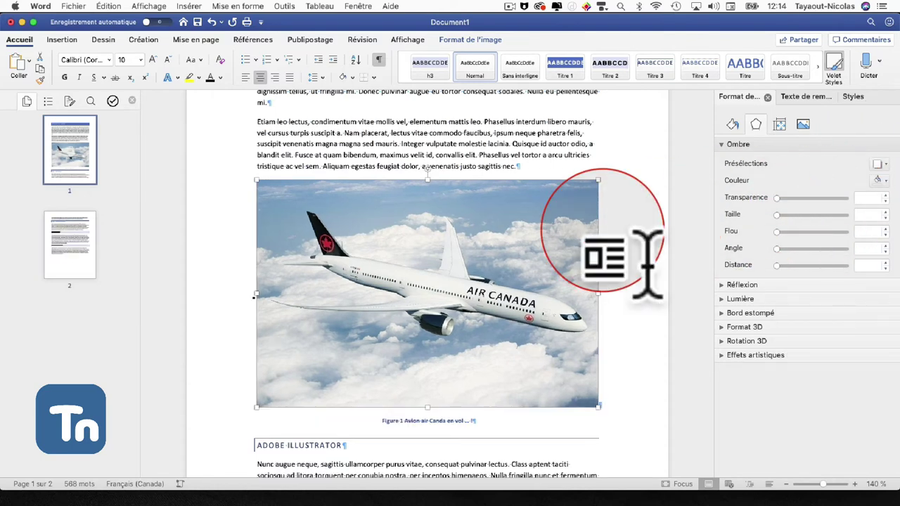
pyautogui.click(721, 315)
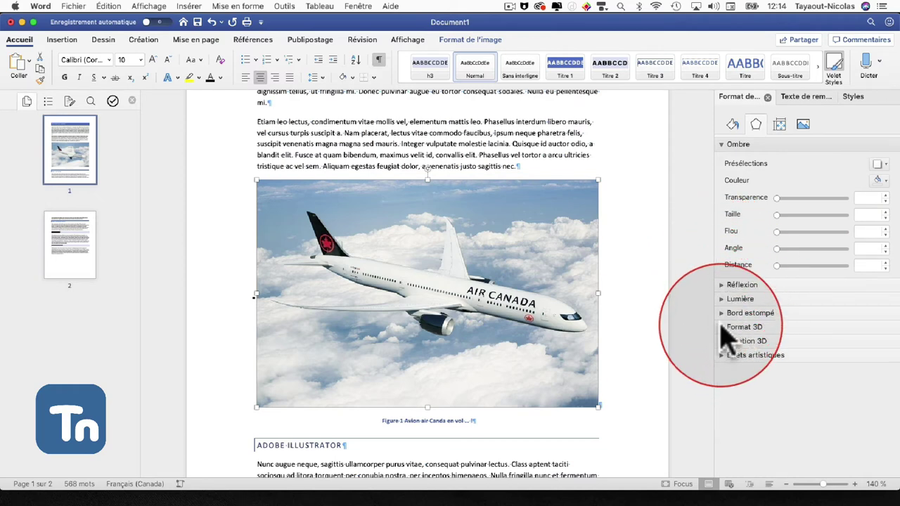
pyautogui.click(728, 328)
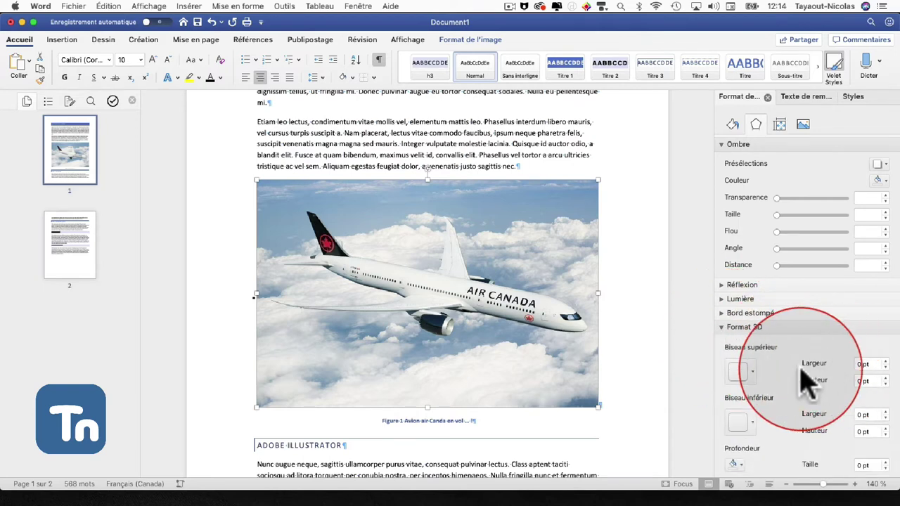
pyautogui.click(752, 372)
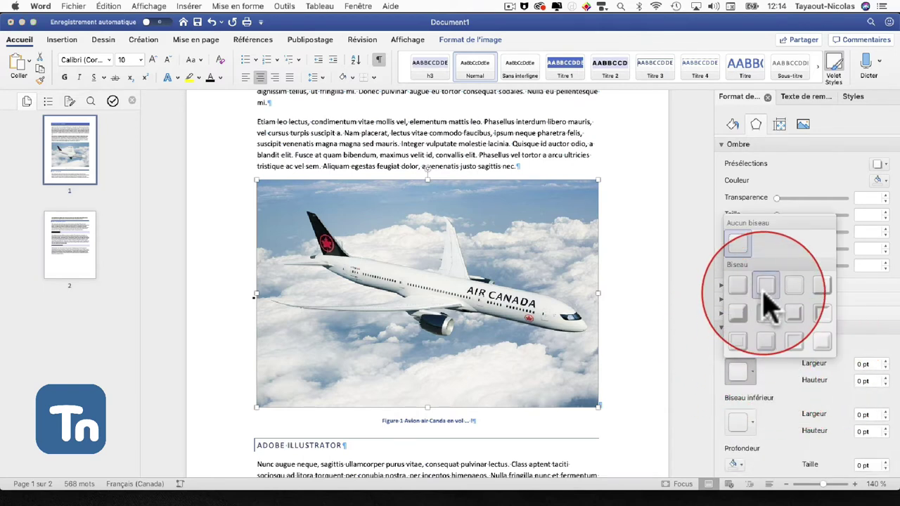
pyautogui.click(737, 285)
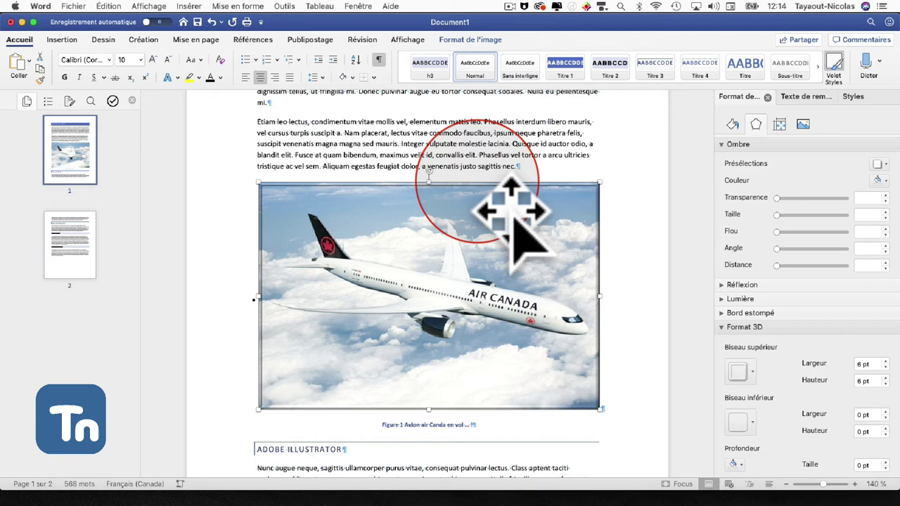
pyautogui.click(461, 176)
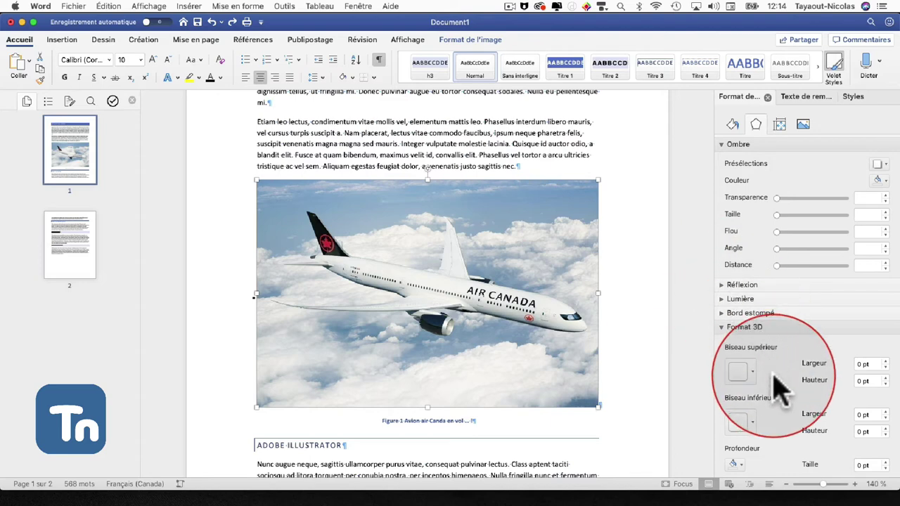
pyautogui.click(719, 326)
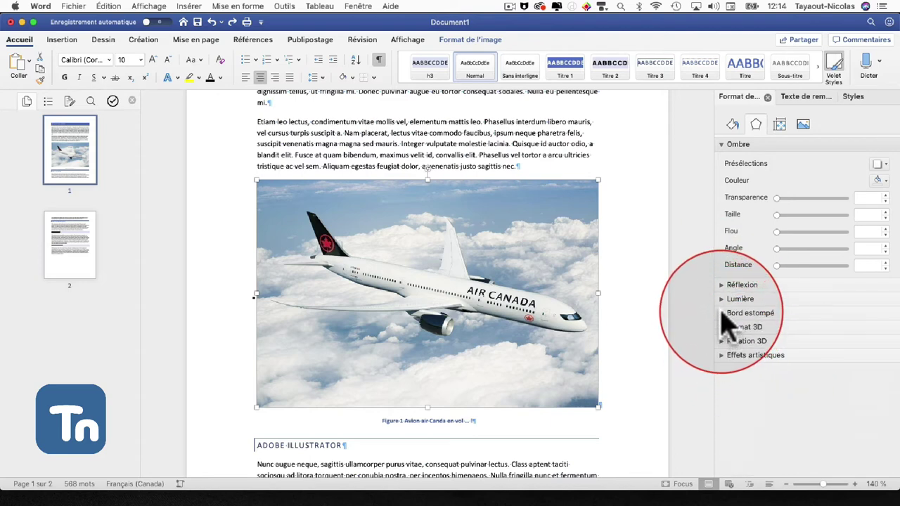
# Step: Move through the Text Box and Picture tabs to the photo's empty Alt Text pane
pyautogui.click(779, 125)
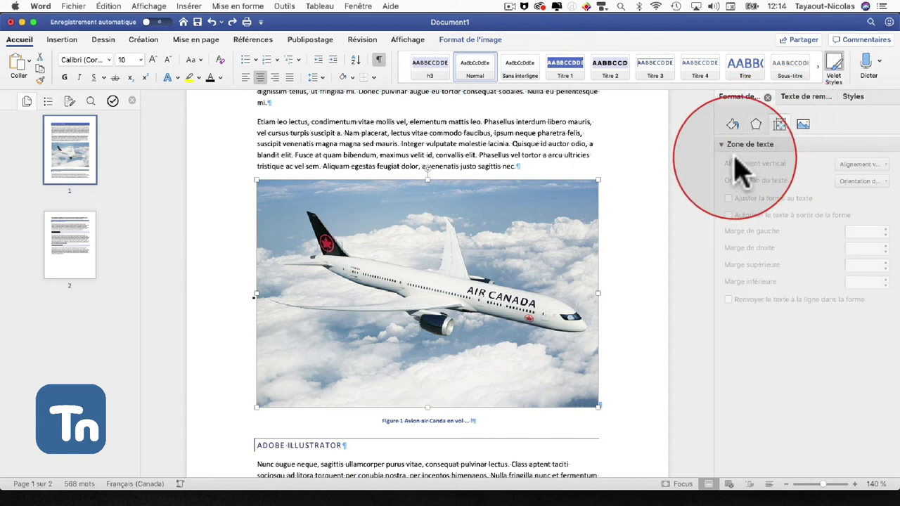
pyautogui.click(801, 125)
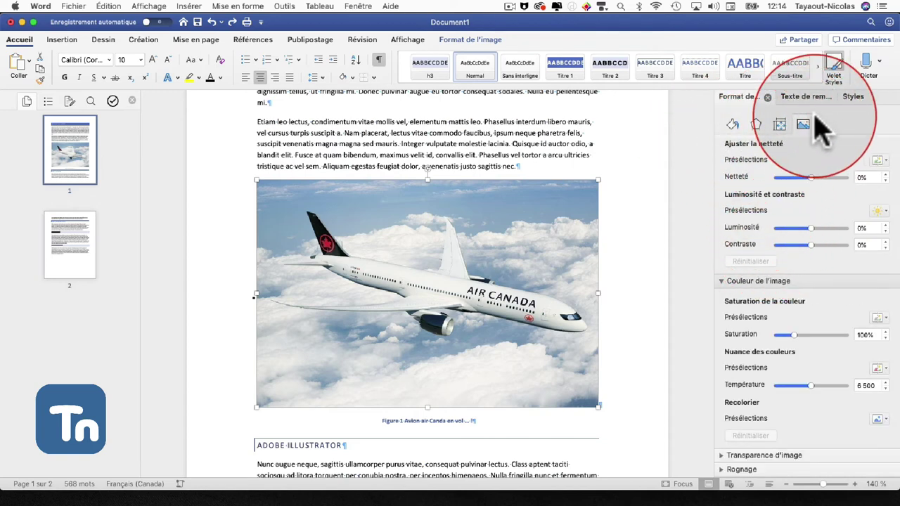
pyautogui.click(802, 96)
pyautogui.rightClick(509, 234)
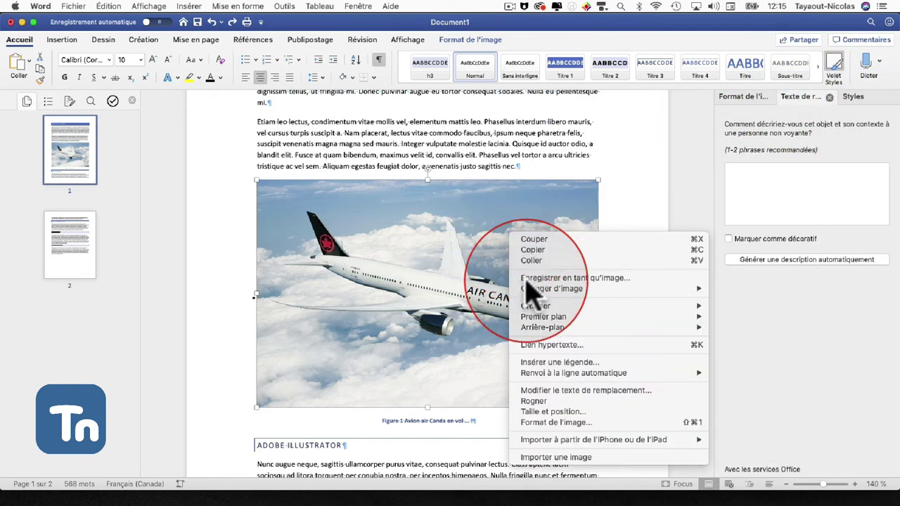
pyautogui.click(542, 391)
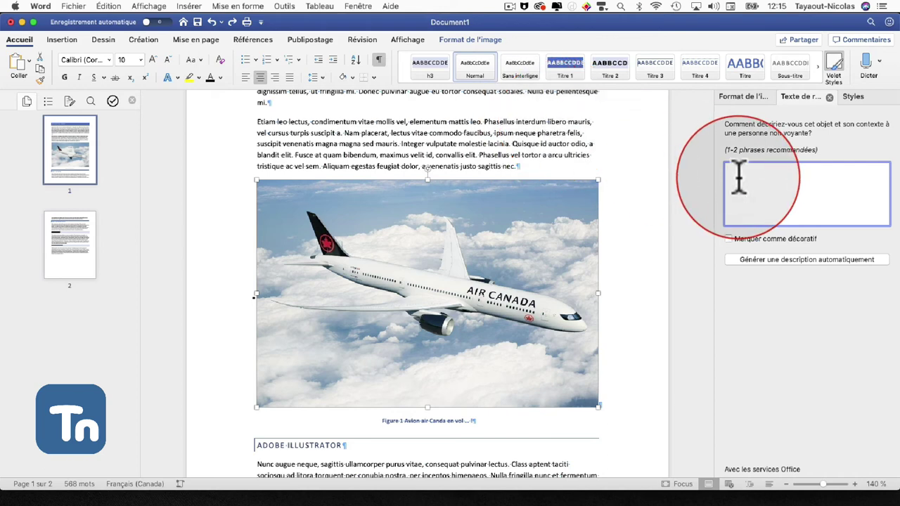
pyautogui.click(572, 225)
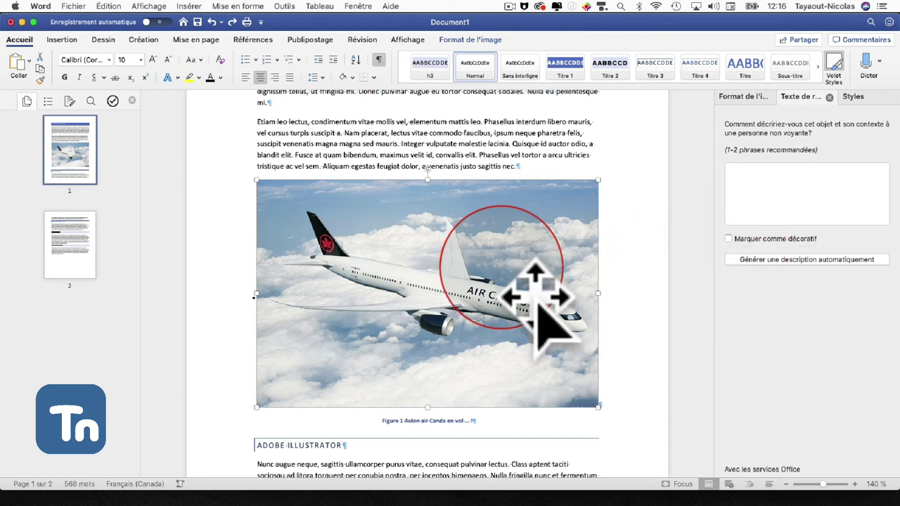
# Step: Crop off the clouds below and sky above the plane, leaving a wide banner strip
pyautogui.rightClick(471, 232)
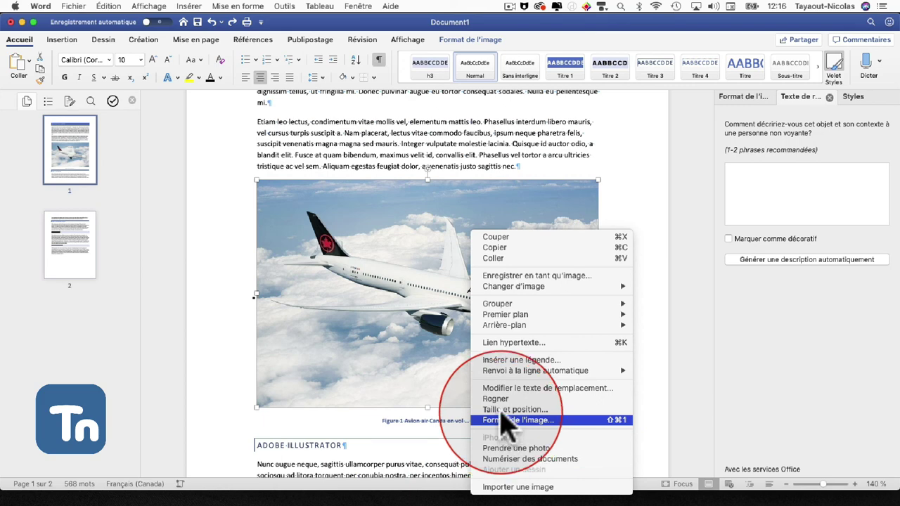
pyautogui.click(488, 399)
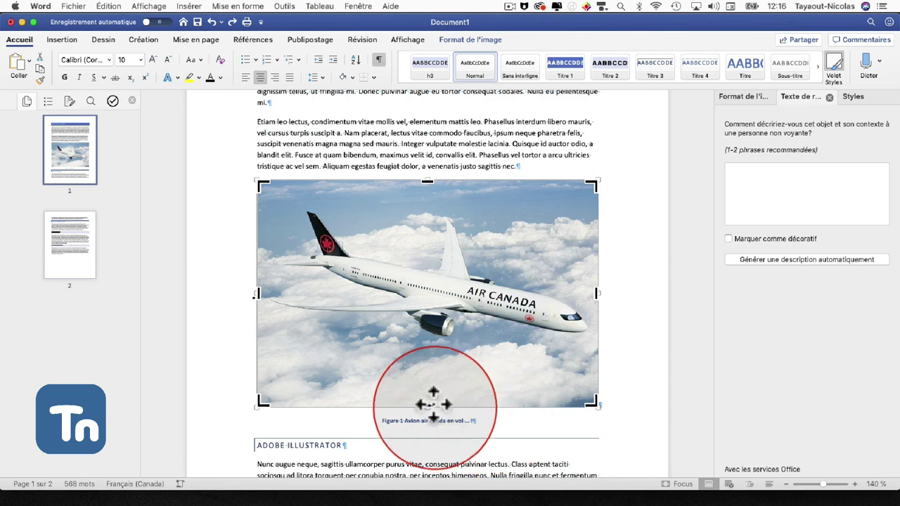
pyautogui.moveTo(427, 406); pyautogui.dragTo(427, 335)
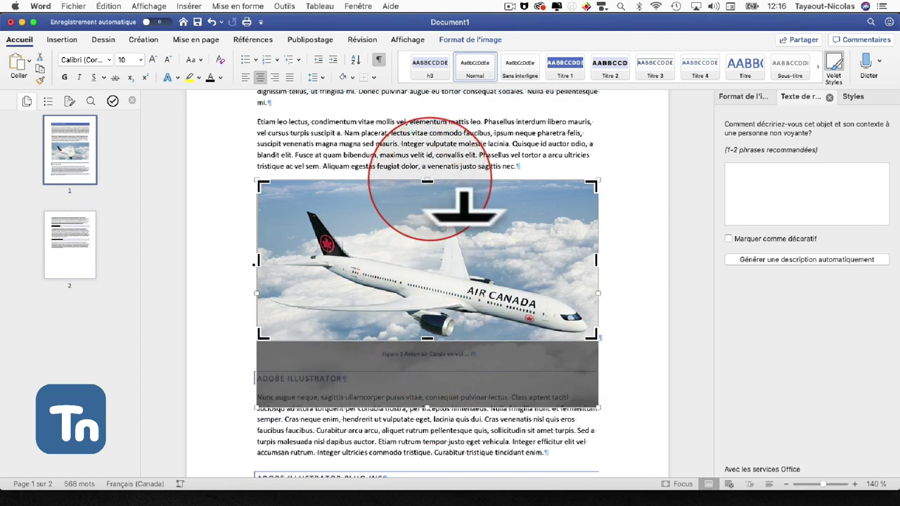
pyautogui.moveTo(426, 182); pyautogui.dragTo(429, 261)
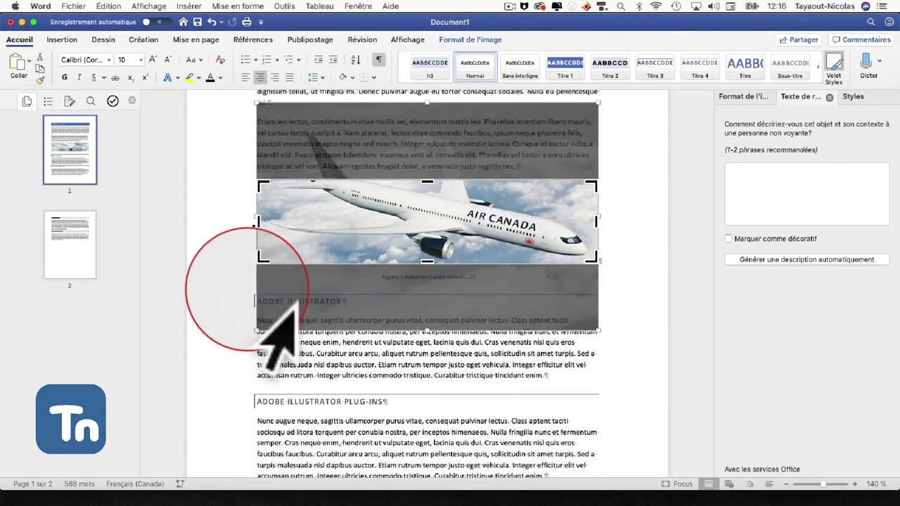
pyautogui.click(253, 289)
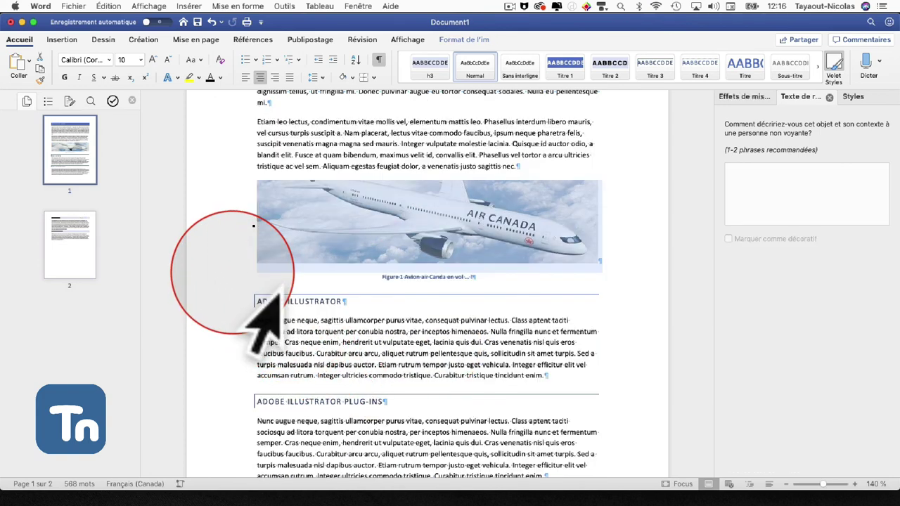
pyautogui.click(257, 271)
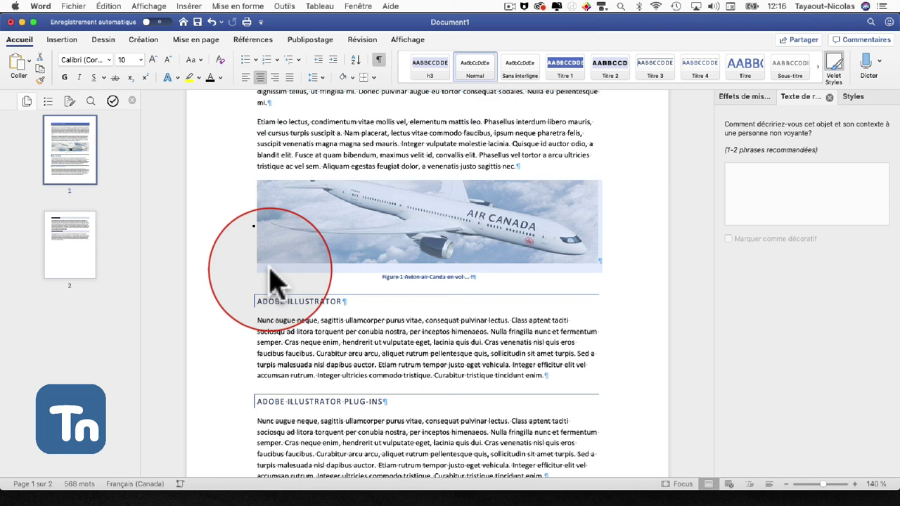
pyautogui.click(509, 7)
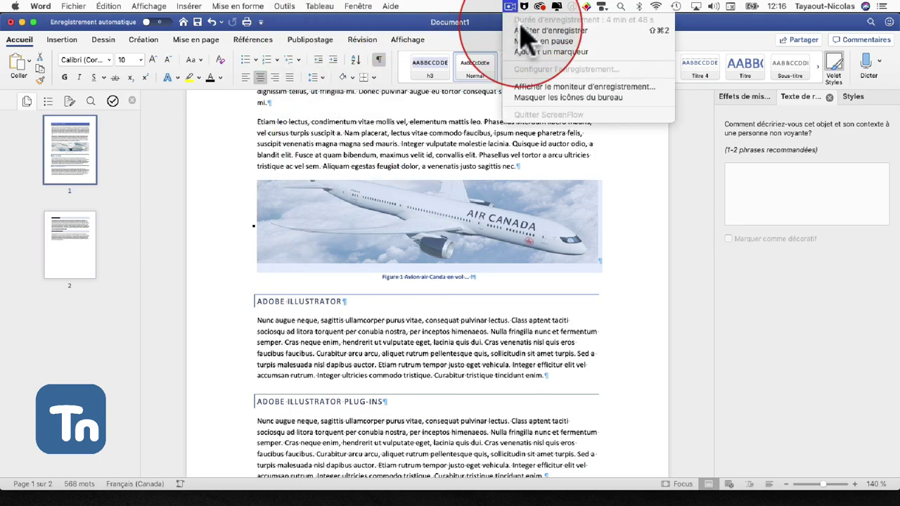